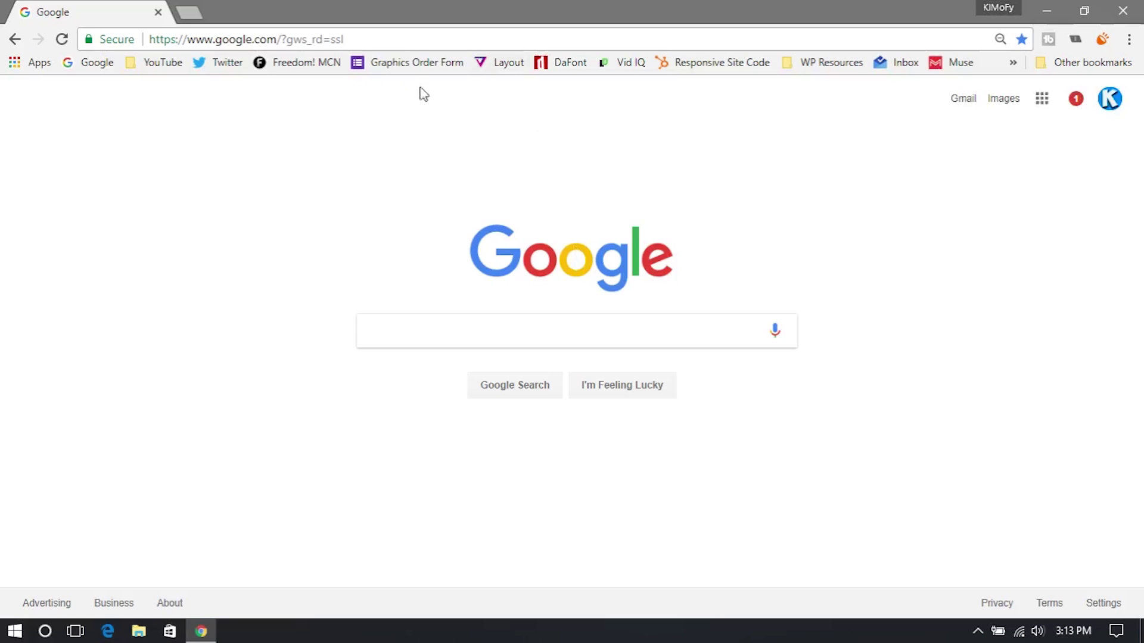
Go to Microsoft's Windows 10 software-download page and download the media creation tool
left_click(400, 42)
key("ctrl+a")
type("https://www.microsoft.com/en-us/software-download/windows10")
key("Return")
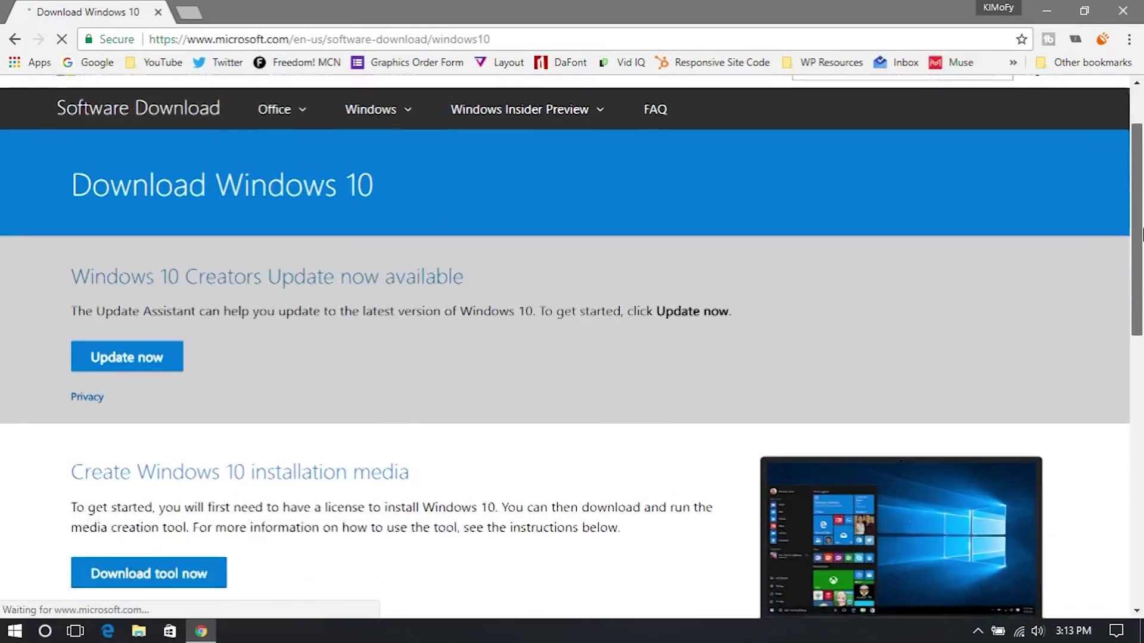
left_click_drag(1139, 194, 1133, 307)
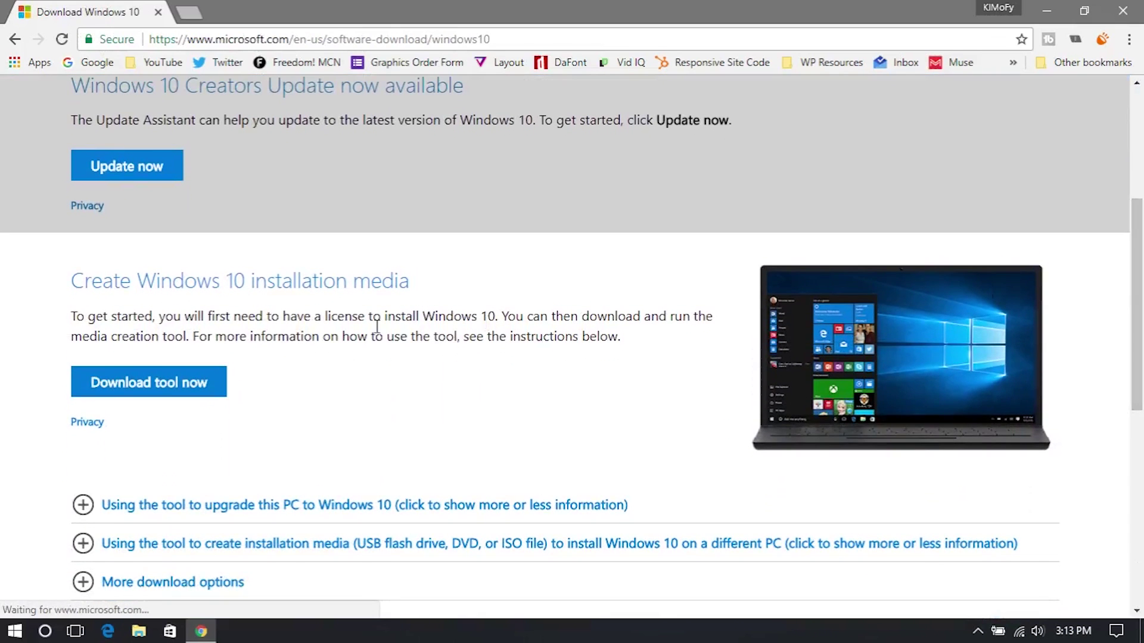
left_click(215, 393)
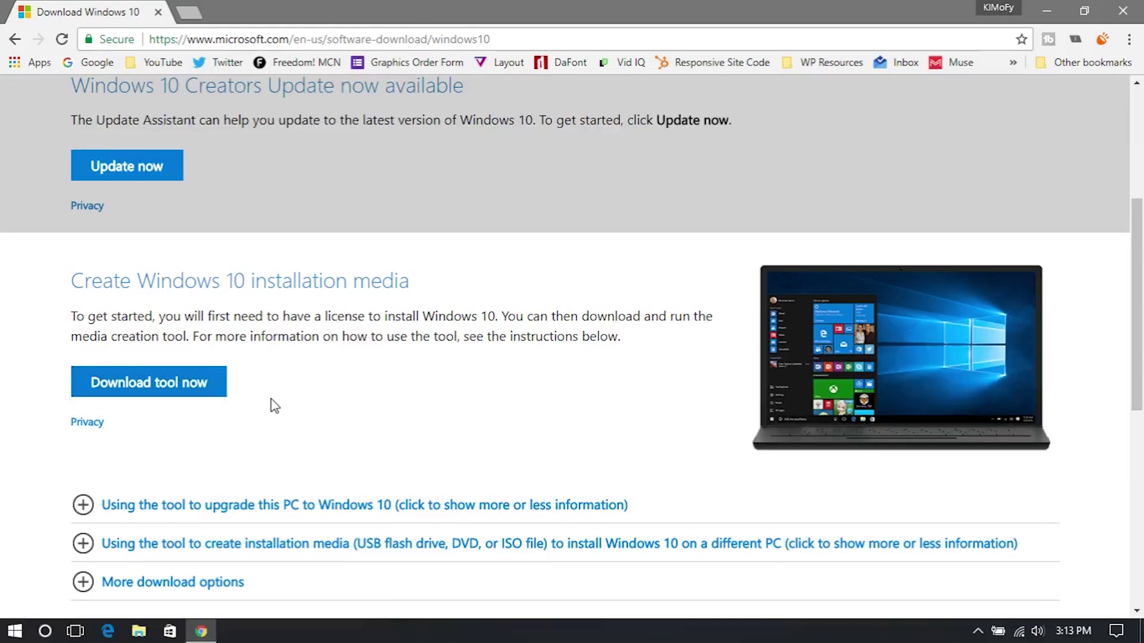
Run MediaCreationTool.exe, accept the license, and choose installation media for another PC
key("ctrl+j")
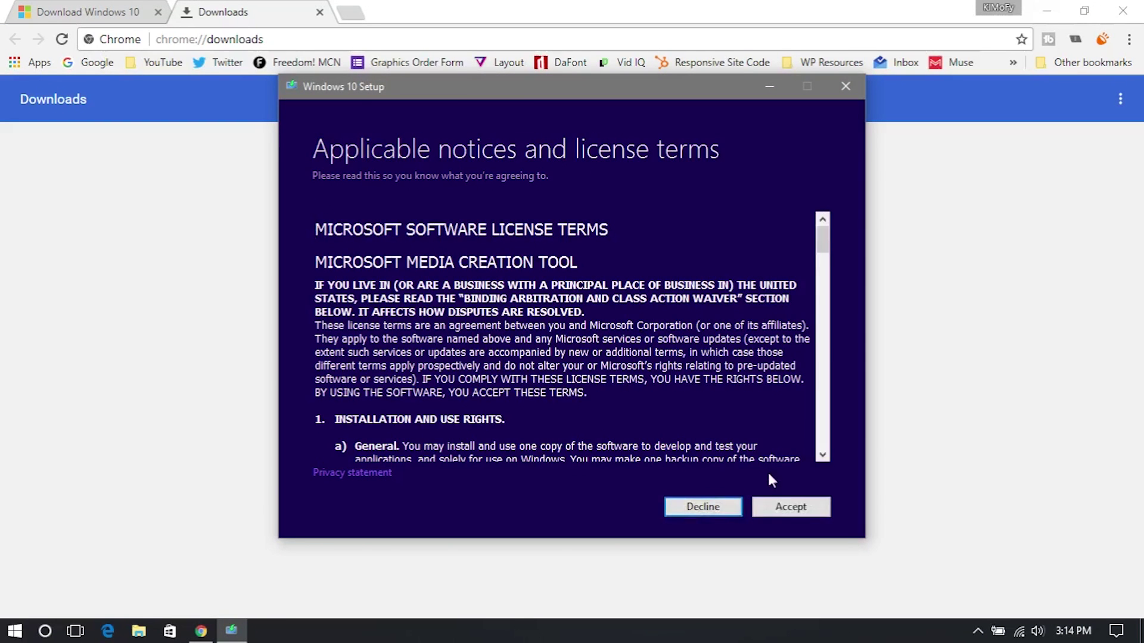
left_click(789, 508)
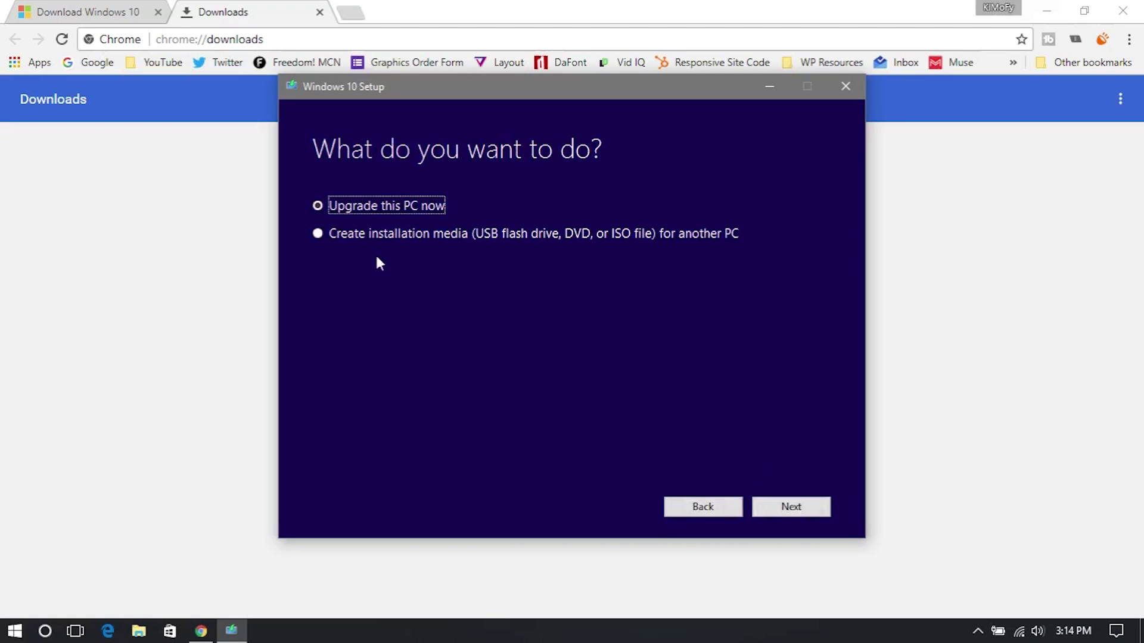
left_click(354, 233)
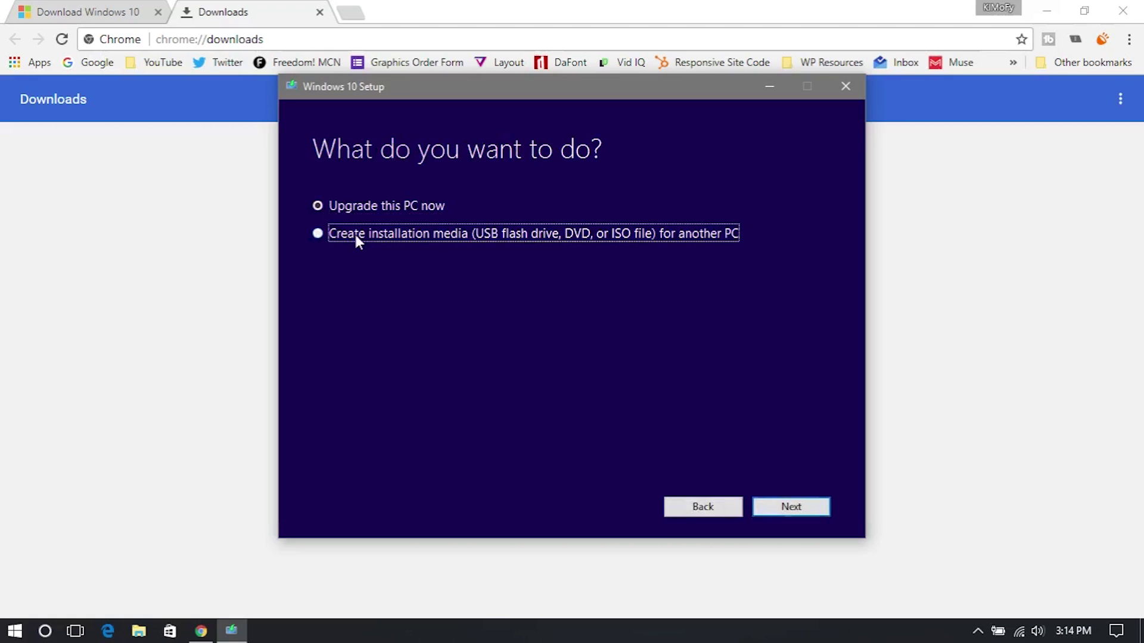
left_click(802, 506)
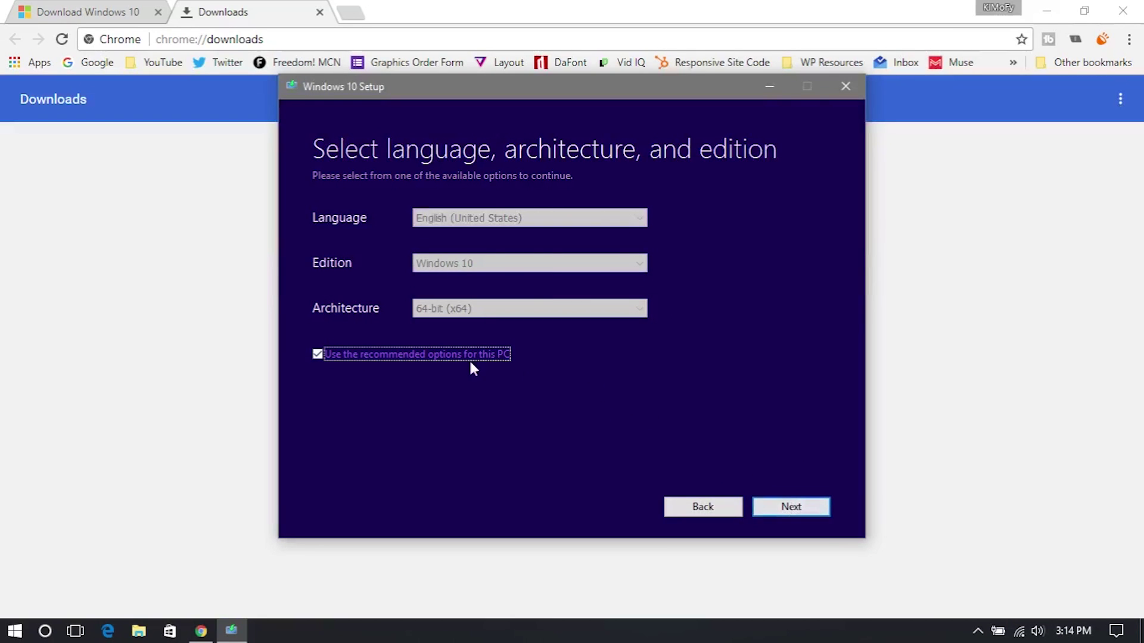
Keep English (United States), Windows 10, 64-bit, and target USB drive F: (No Label)
left_click(454, 355)
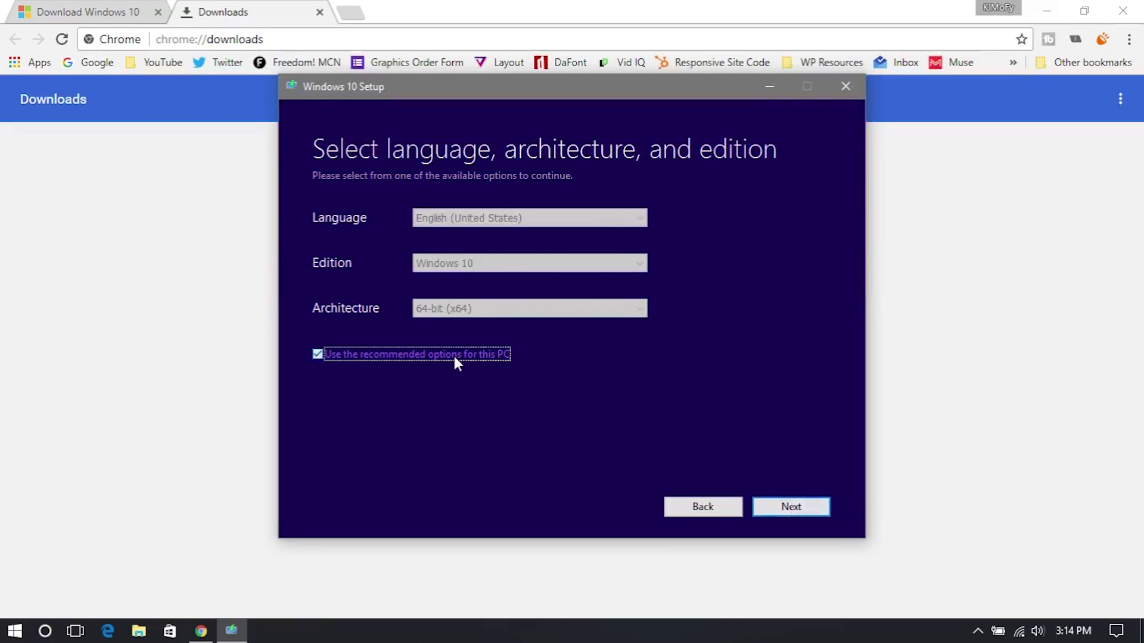
left_click(809, 514)
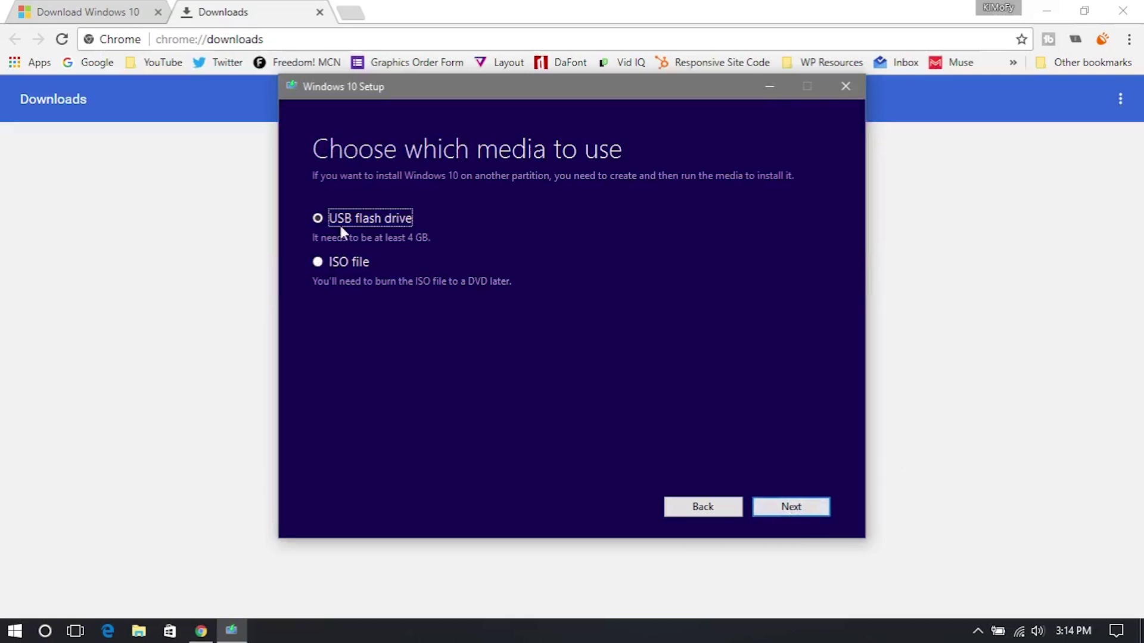
left_click(810, 512)
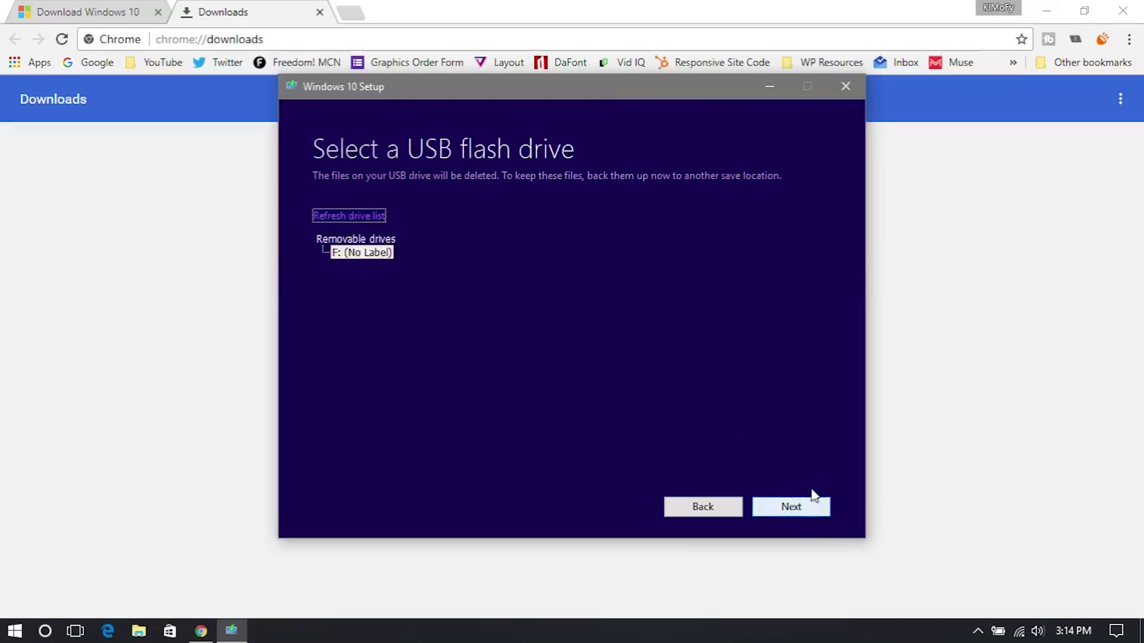
left_click(358, 259)
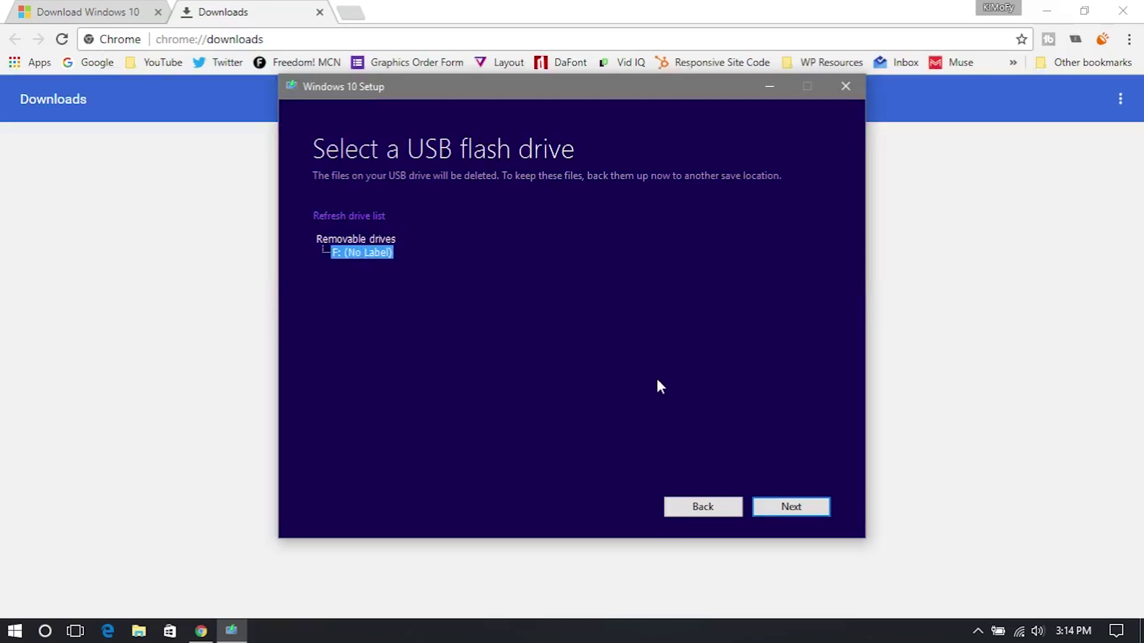
Begin writing the Windows 10 installer to USB drive F:
left_click(791, 509)
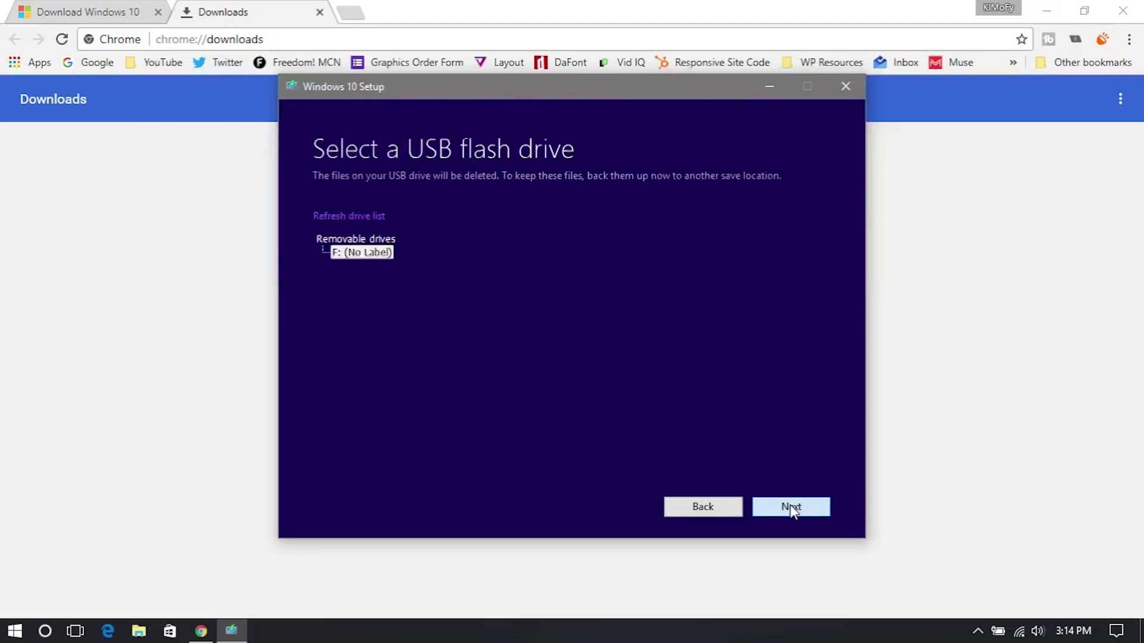